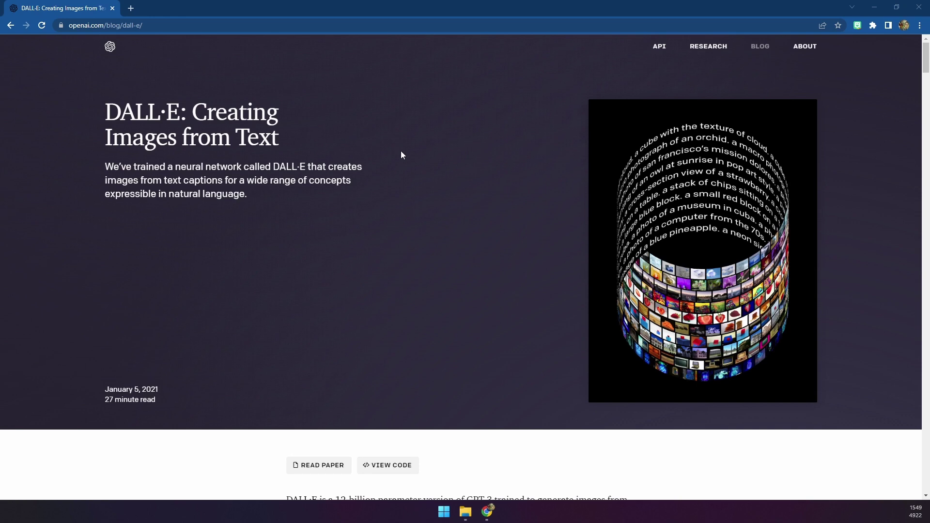
# Highlight the 'Stable Diffusion' heading in the CompVis README, scrolling through the page around it
pyautogui.scroll(-5, 400, 155)
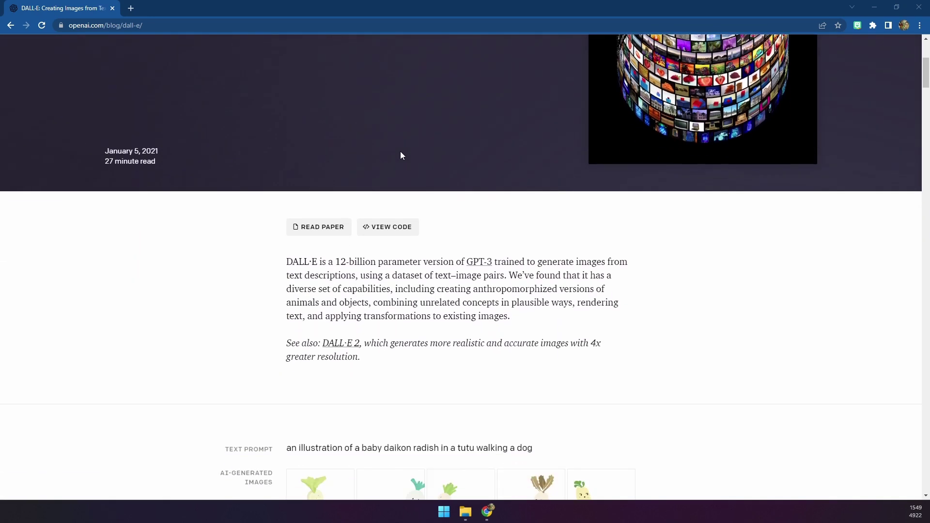
pyautogui.scroll(-5, 400, 155)
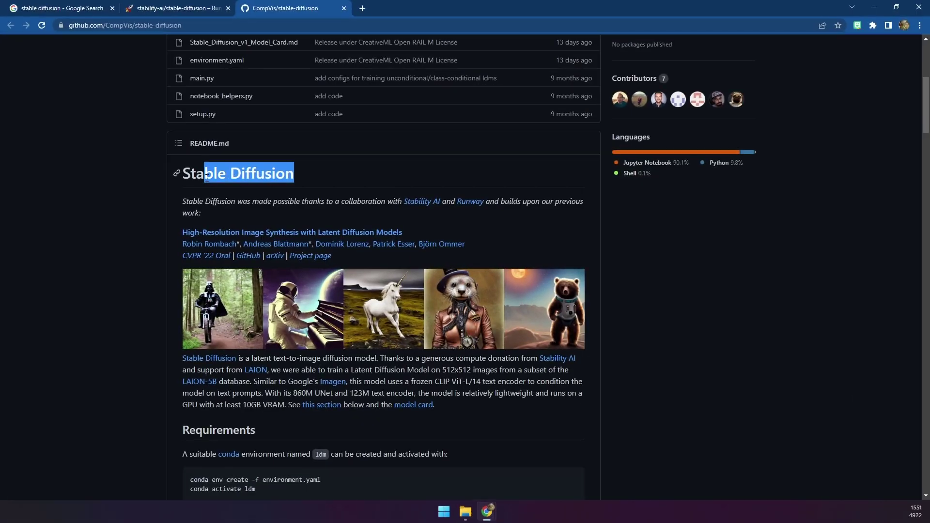
pyautogui.moveTo(197, 176); pyautogui.dragTo(184, 178)
pyautogui.scroll(-2, 187, 214)
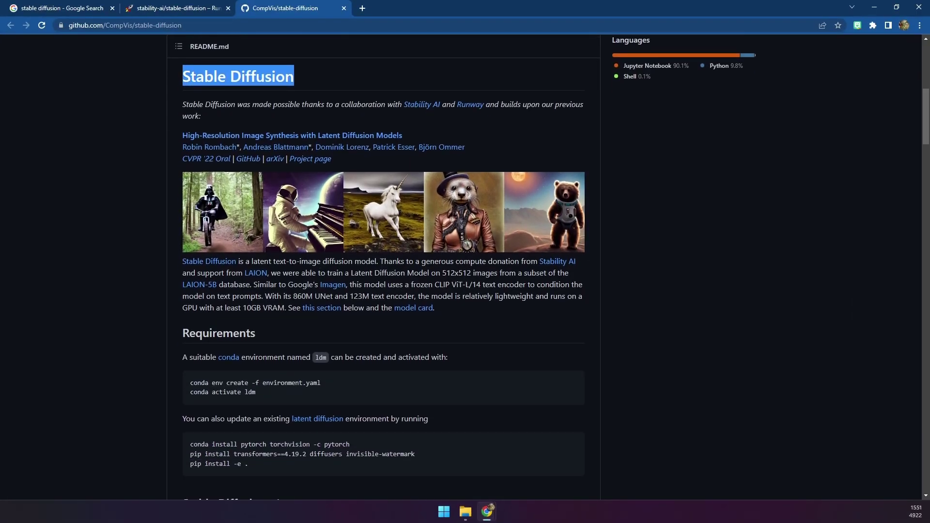
pyautogui.scroll(1, 187, 214)
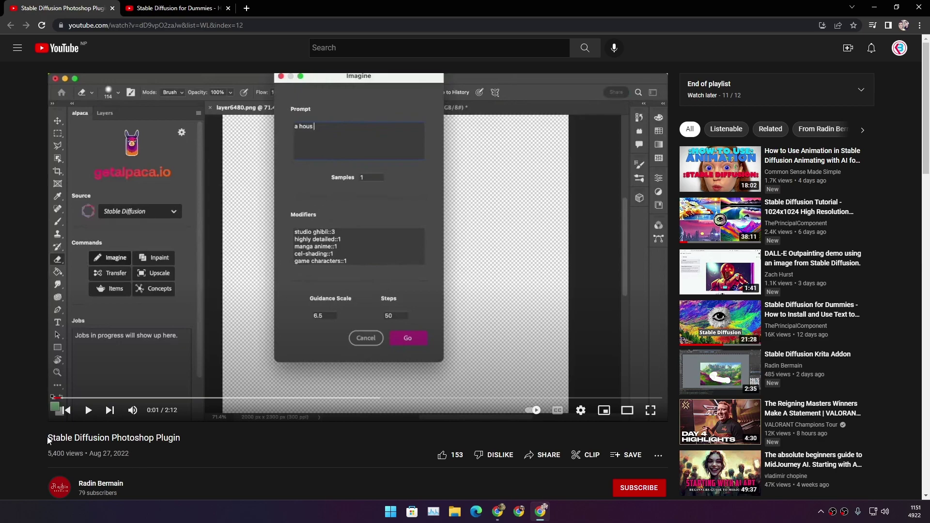
# Select 'Stable Diffusion' in the Photoshop Plugin video's title
pyautogui.moveTo(46, 440); pyautogui.dragTo(101, 438)
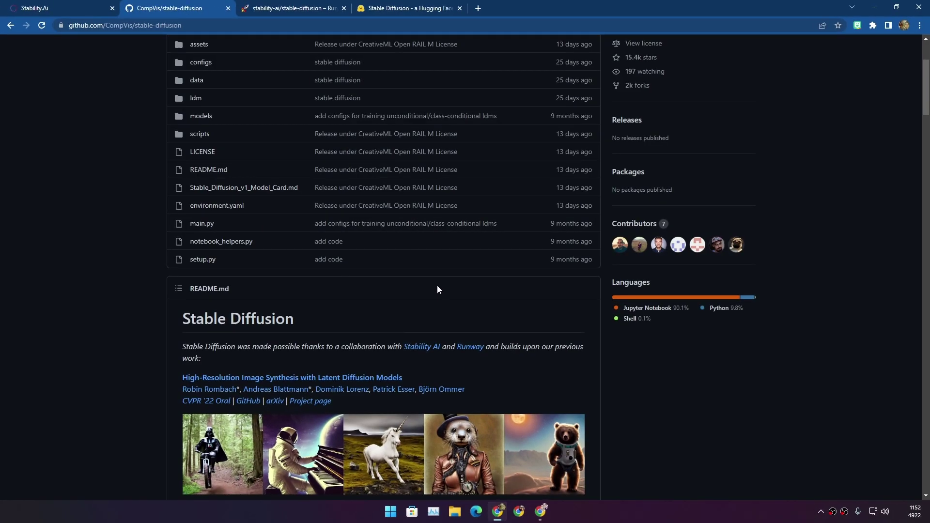
# Scroll through the Stability AI site, then move to Replicate's stable-diffusion page
pyautogui.scroll(3, 819, 353)
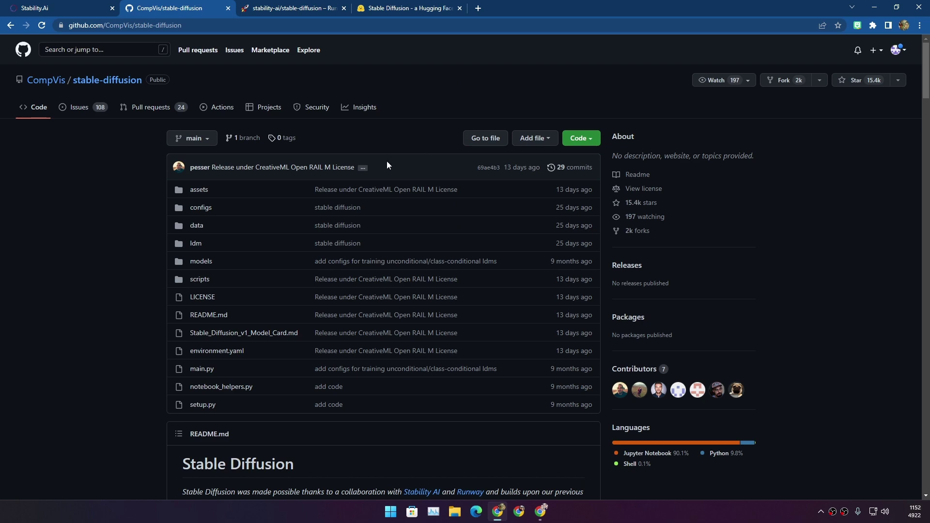
pyautogui.scroll(-5, 385, 165)
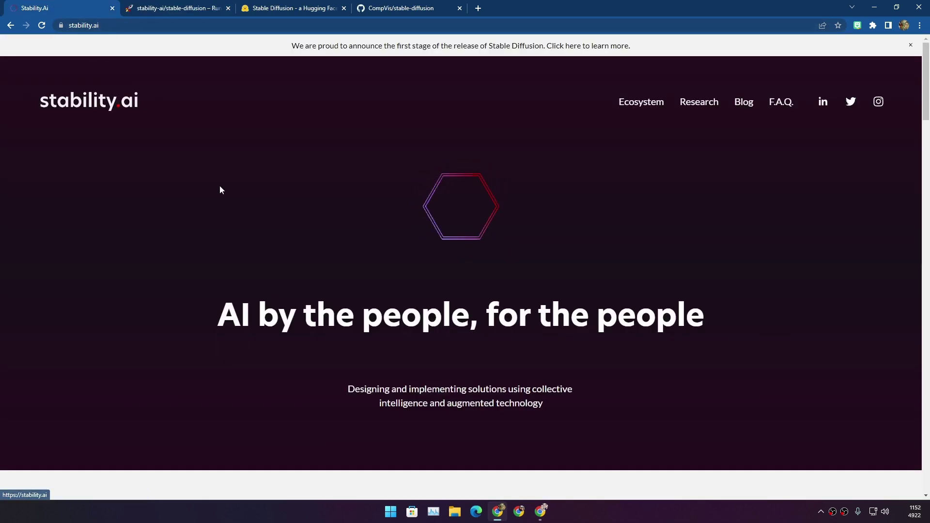
pyautogui.scroll(-15, 413, 227)
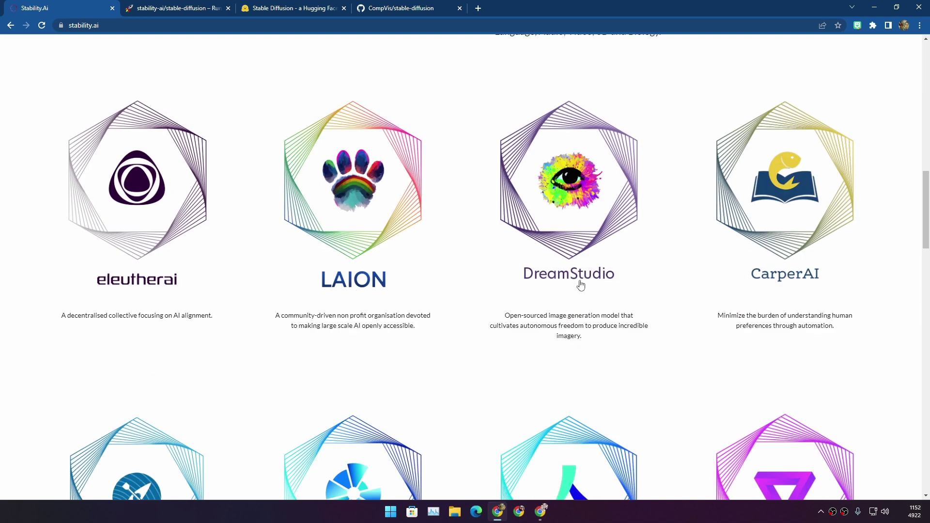
pyautogui.click(185, 4)
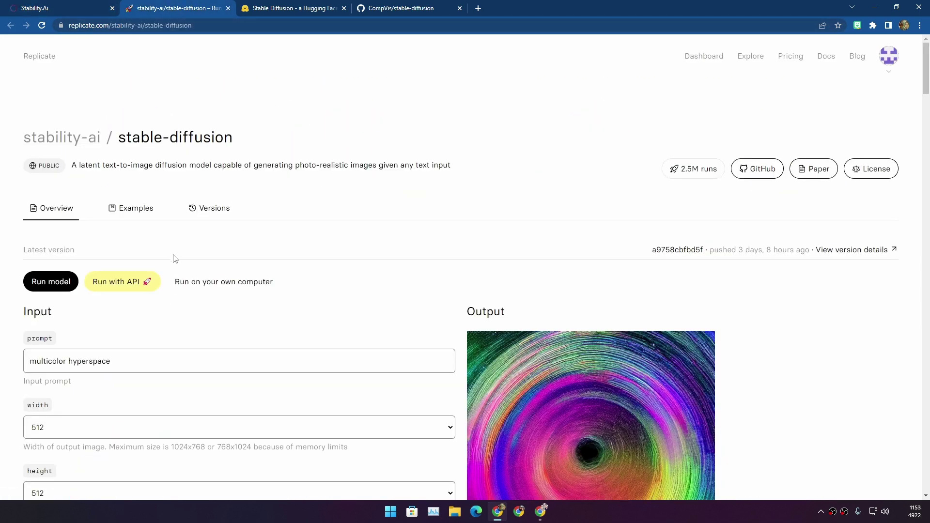
# Skim Replicate, then the CompVis GitHub repo, ending on the Hugging Face Stable Diffusion Demo
pyautogui.scroll(-4, 172, 259)
pyautogui.scroll(4, 166, 262)
pyautogui.click(395, 6)
pyautogui.click(291, 7)
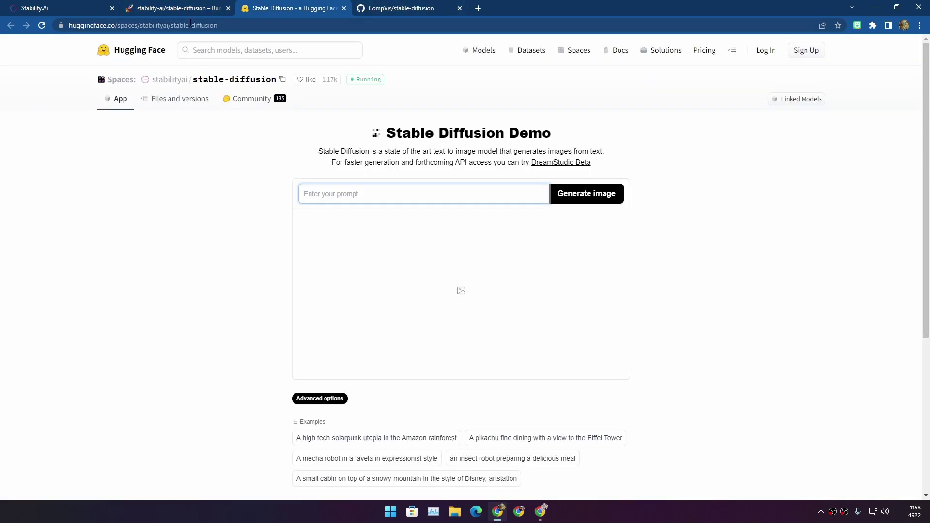
pyautogui.scroll(-4, 463, 300)
pyautogui.scroll(5, 448, 333)
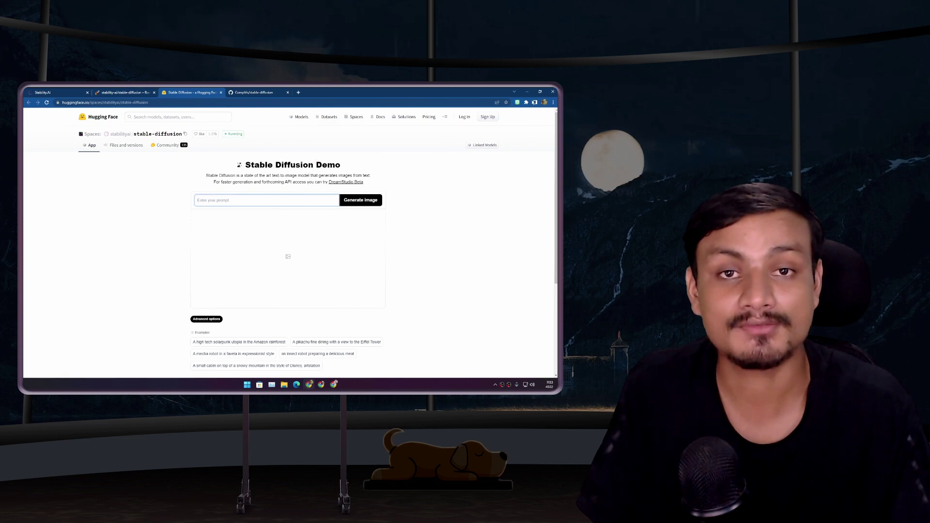
# Bring up the YouTube tutorial window, scroll its page, then switch back to stability.ai
pyautogui.click(527, 93)
pyautogui.click(334, 384)
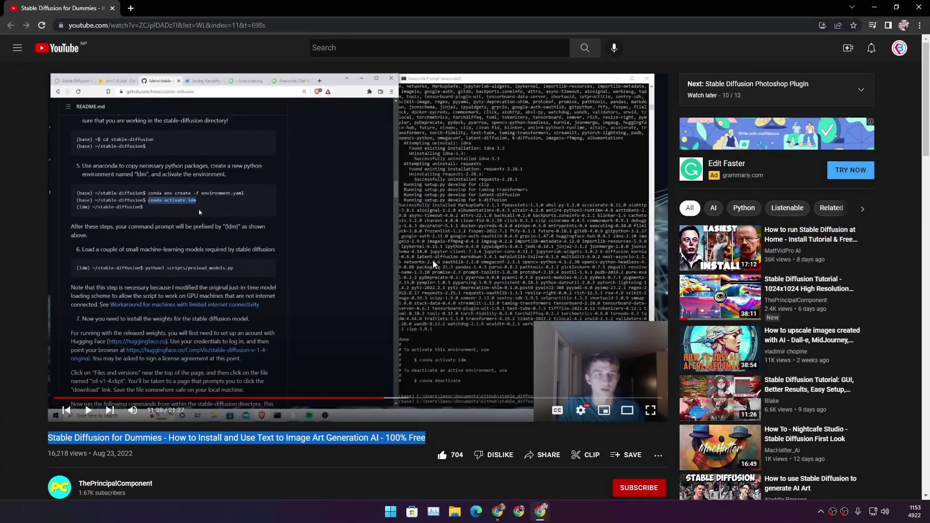
pyautogui.scroll(-2, 139, 345)
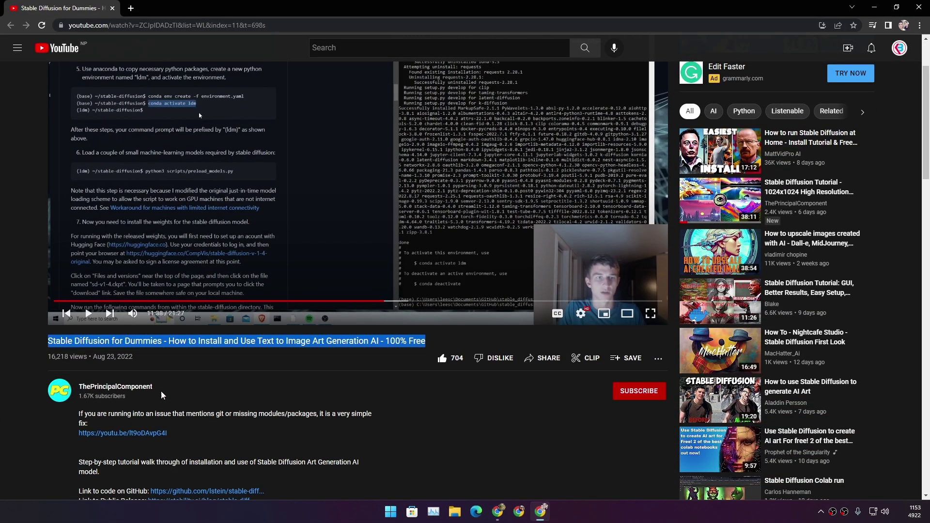
pyautogui.scroll(2, 343, 344)
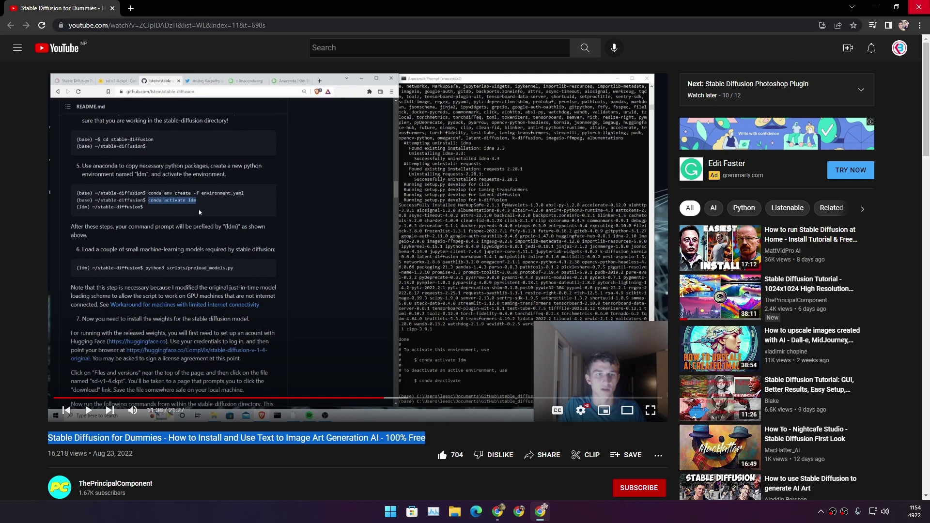
pyautogui.hotkey('alt', 'Tab')
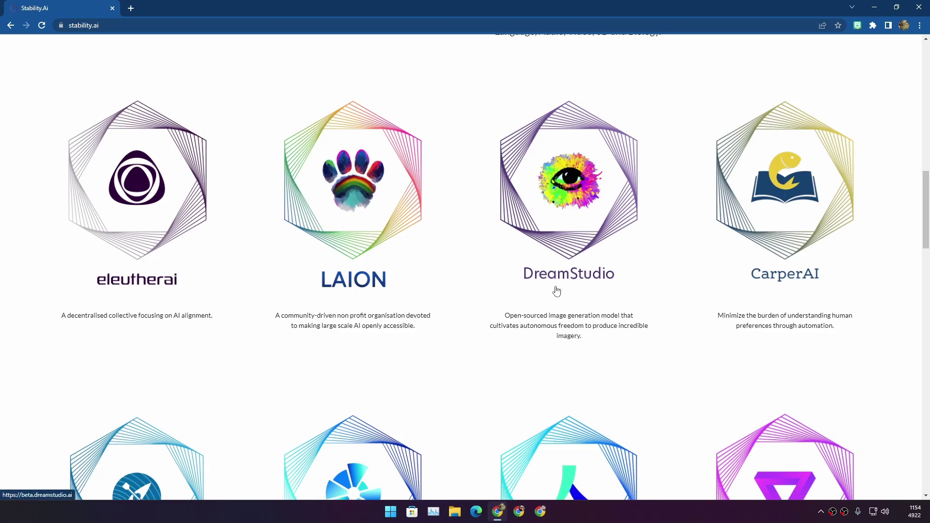
# Open DreamStudio from stability.ai and load more saved generations in its History
pyautogui.scroll(7, 540, 296)
pyautogui.scroll(-6, 556, 203)
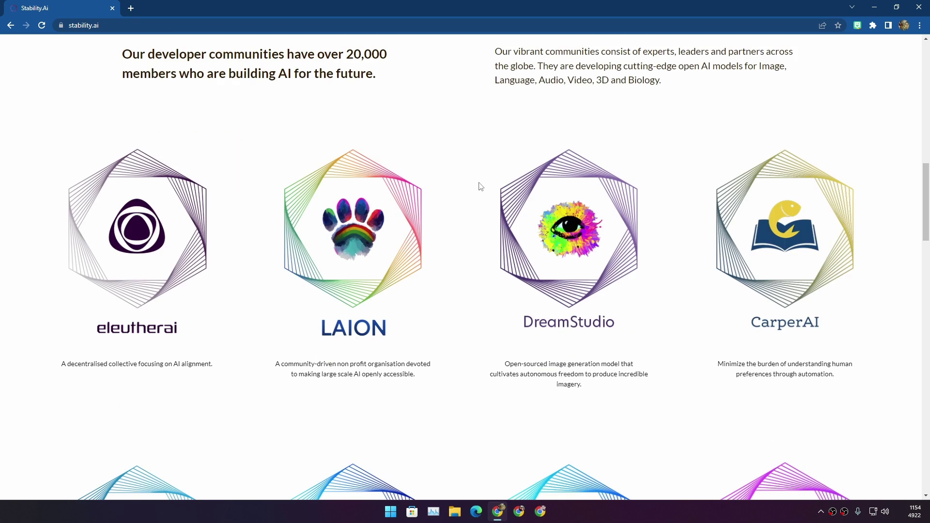
pyautogui.scroll(-2, 556, 202)
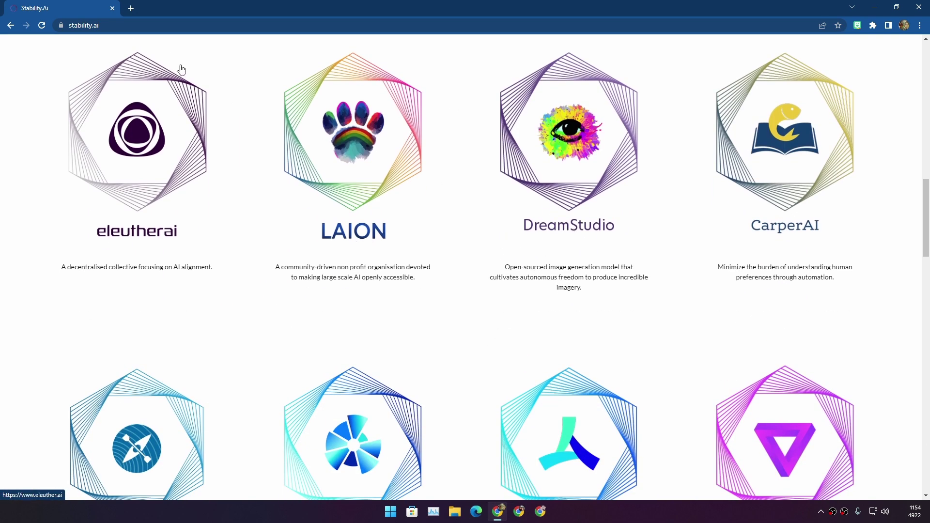
pyautogui.click(570, 231)
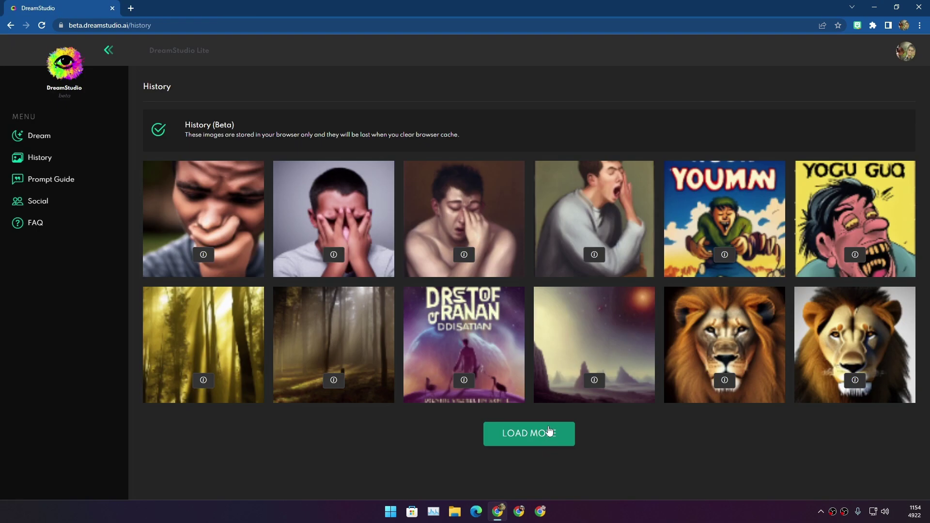
pyautogui.click(549, 430)
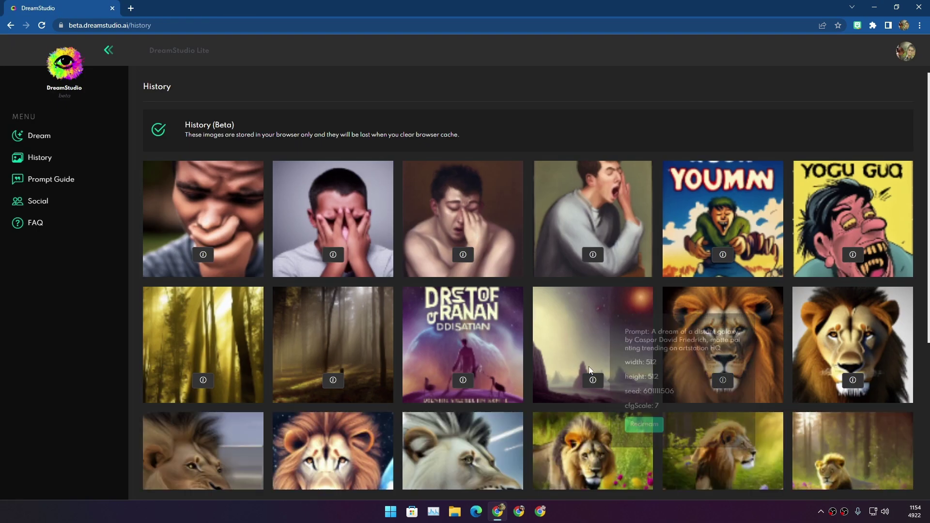
pyautogui.scroll(-4, 589, 366)
pyautogui.scroll(4, 537, 296)
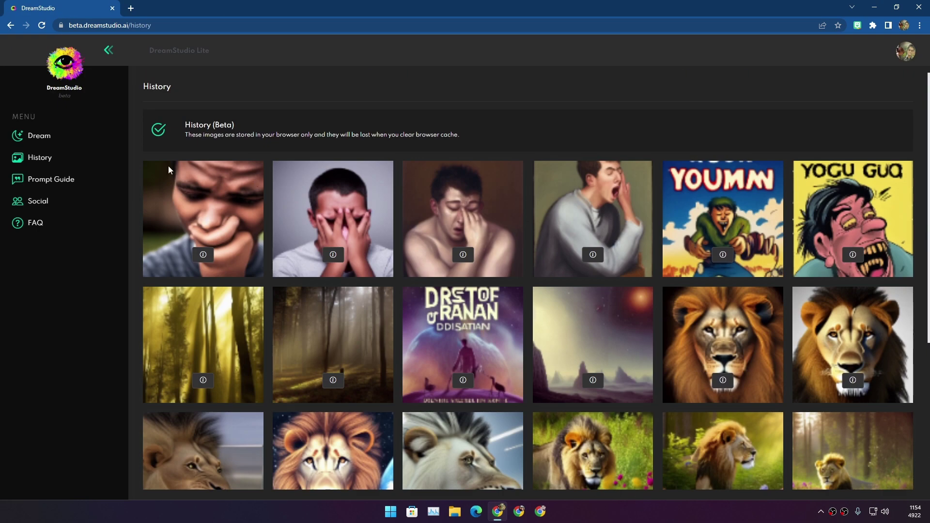
# Generate two images of a lion lying in purple flowers under a full moon
pyautogui.click(40, 138)
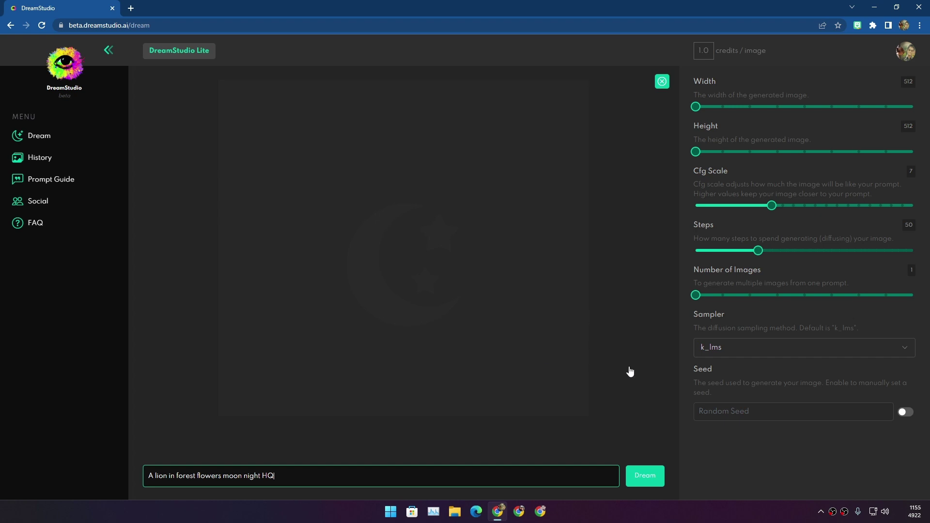
pyautogui.click(650, 476)
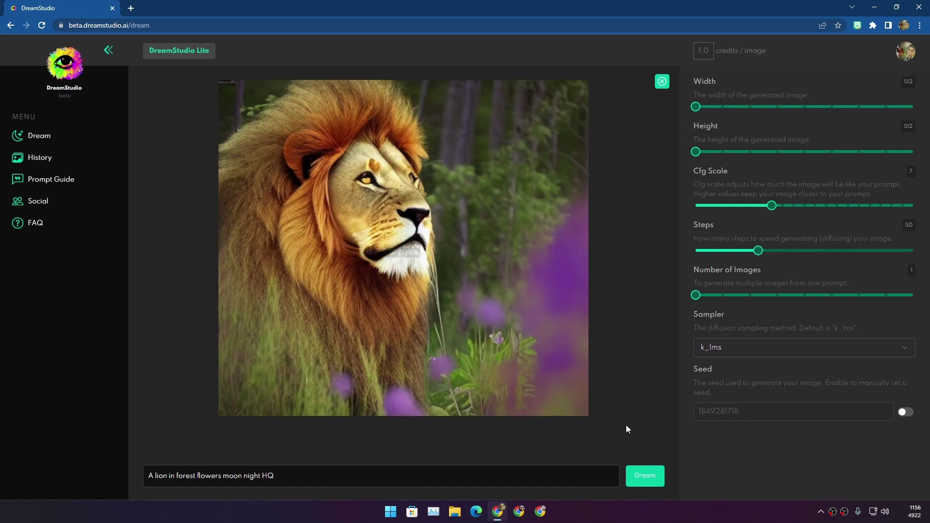
pyautogui.click(635, 473)
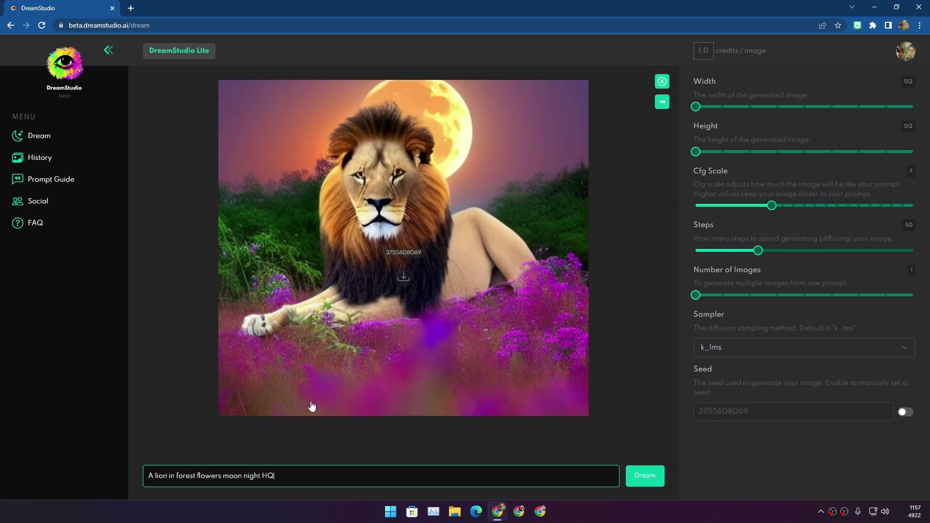
# Select the lion prompt and download the moonlit lion image, dismissing the download bar
pyautogui.moveTo(296, 476); pyautogui.dragTo(135, 475)
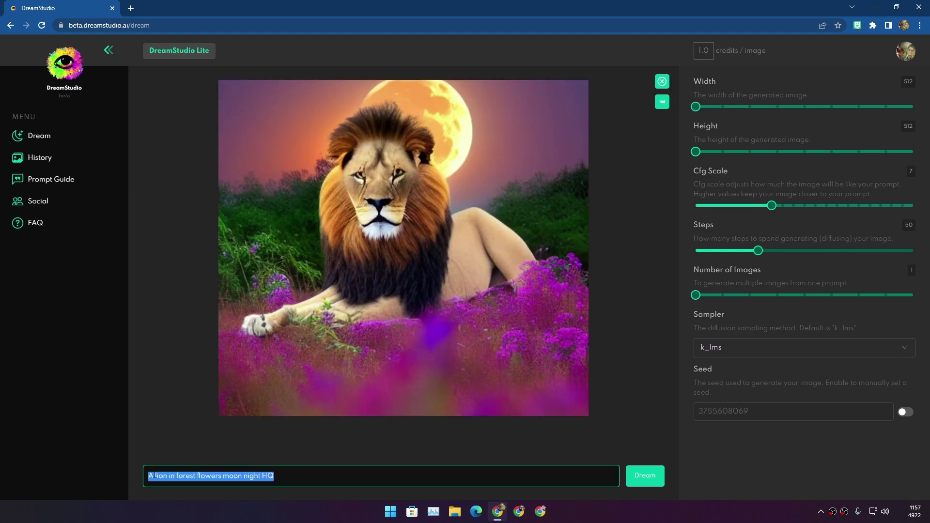
pyautogui.moveTo(367, 213)
pyautogui.click(407, 290)
pyautogui.click(919, 485)
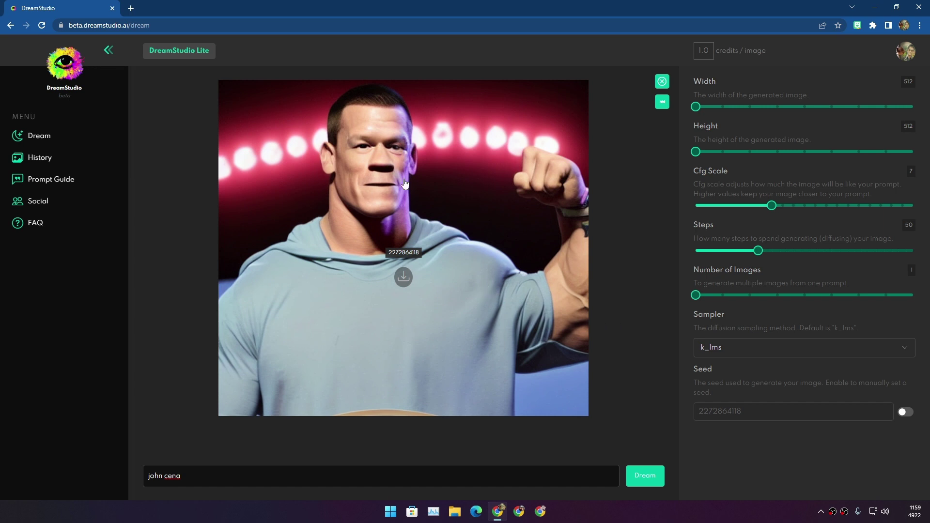
# Generate mountain-village images, adding 'art' to the prompt and producing further variations
pyautogui.press('Return')
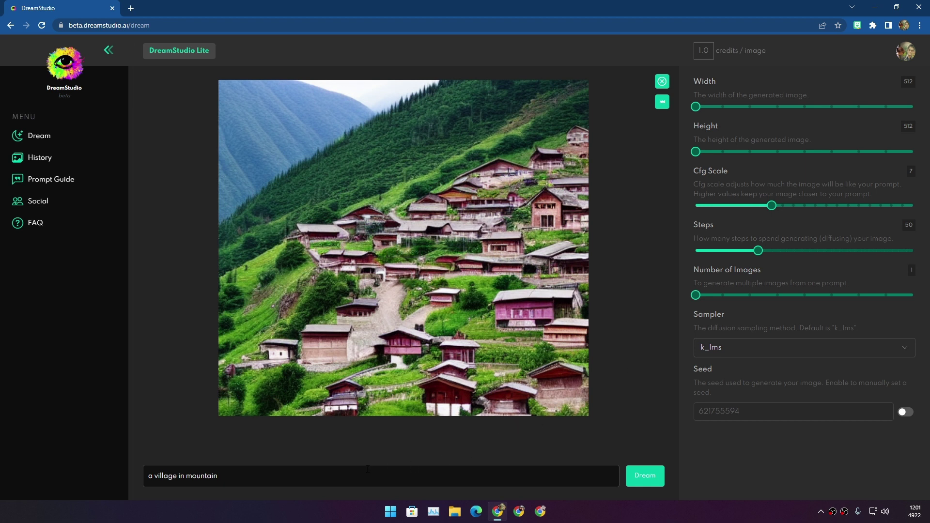
pyautogui.click(314, 478)
pyautogui.write('art')
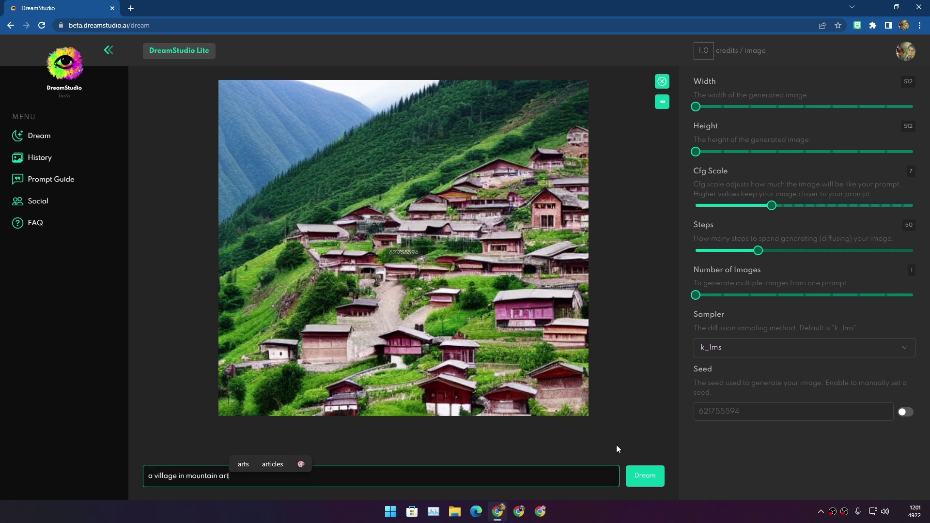
pyautogui.click(654, 488)
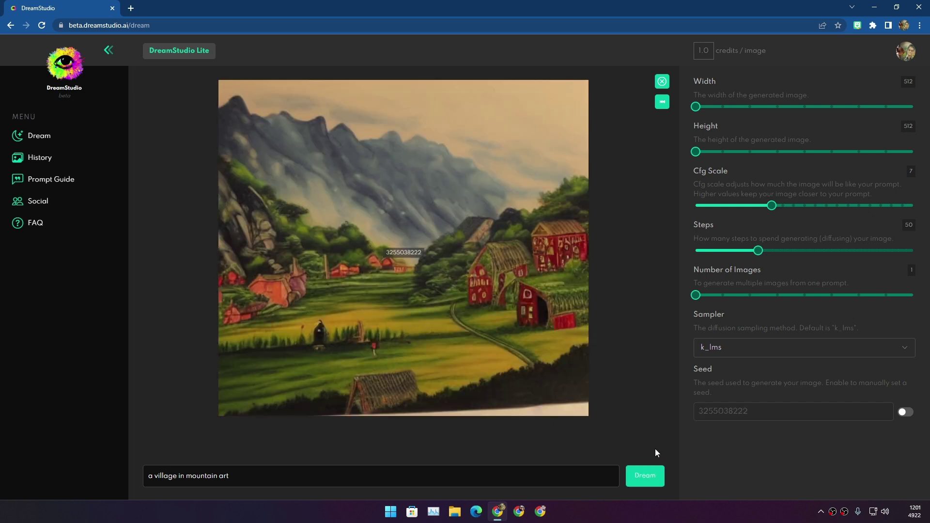
pyautogui.click(650, 484)
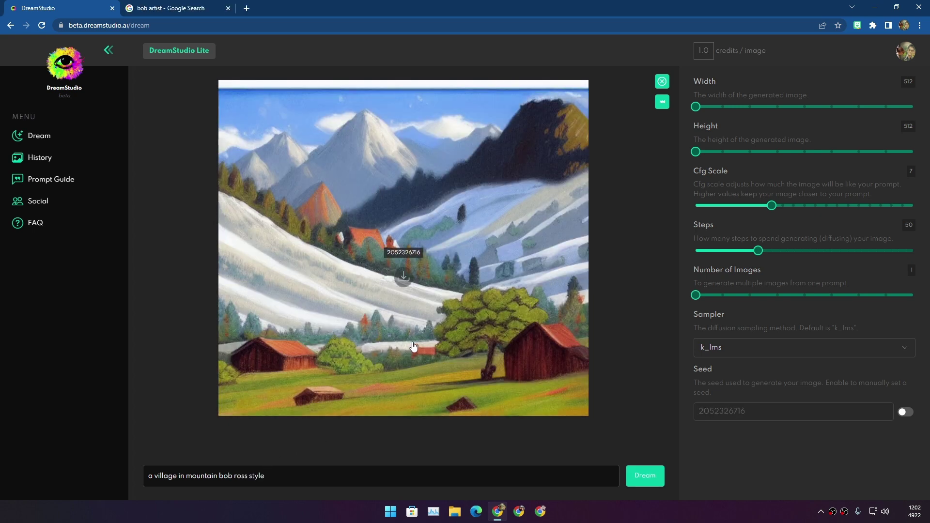
pyautogui.click(294, 481)
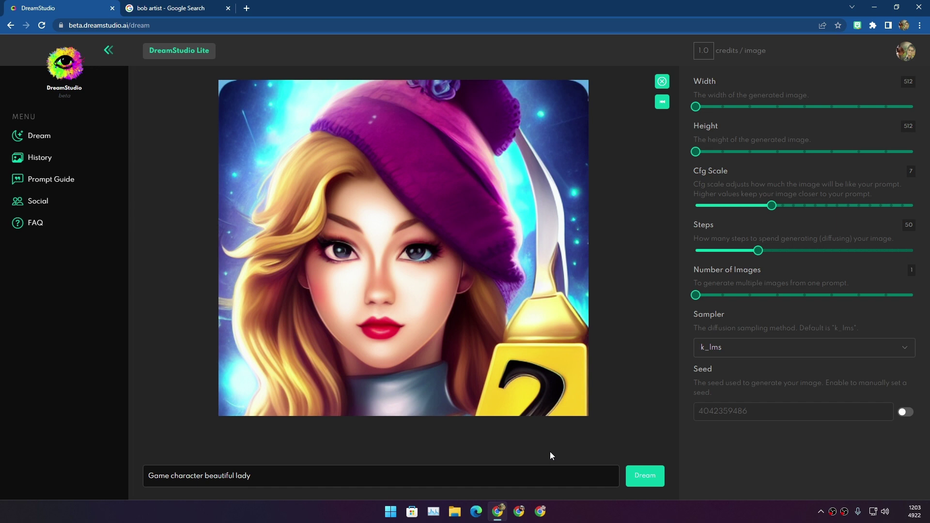
pyautogui.moveTo(528, 404)
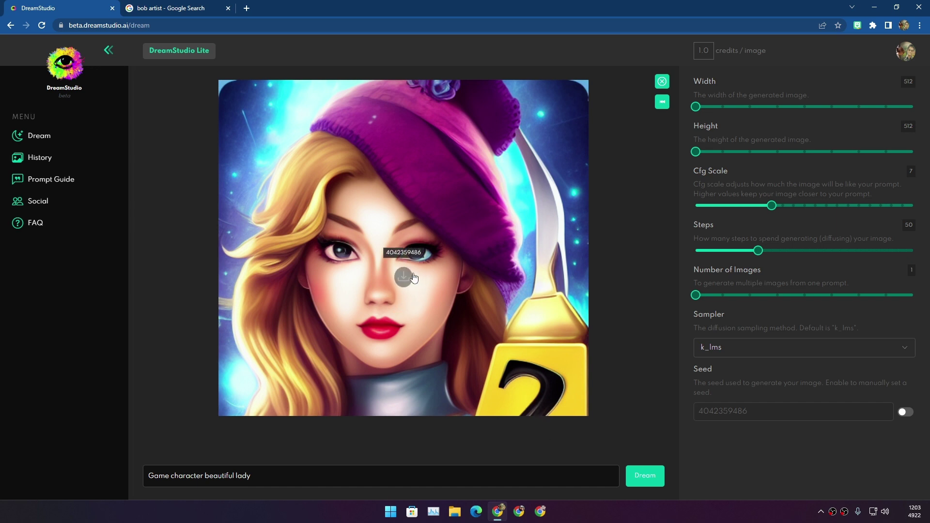
pyautogui.click(404, 252)
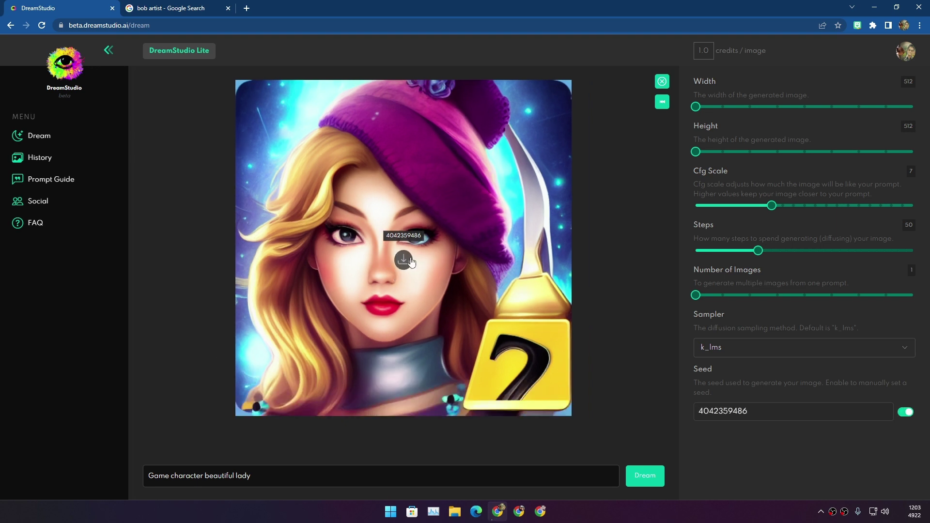
pyautogui.click(404, 259)
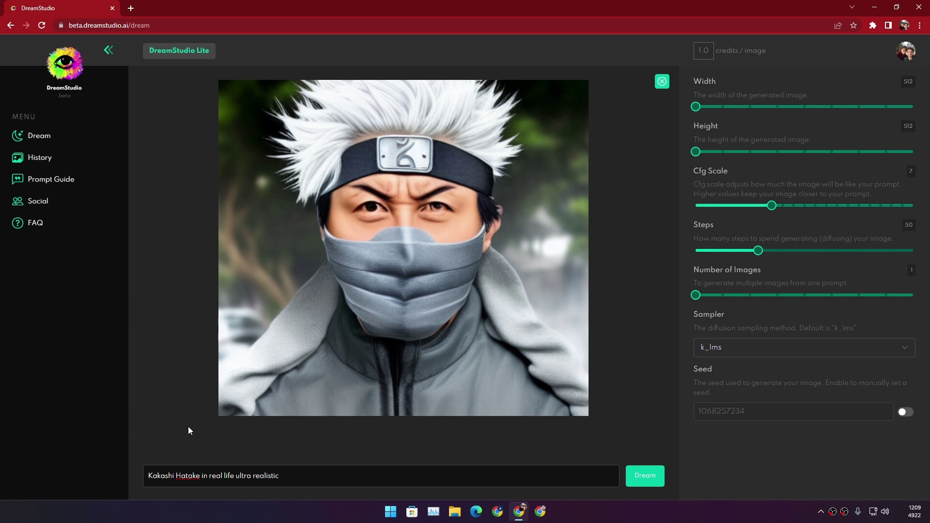
# Generate two more realistic live-action Kakashi Hatake variations
pyautogui.moveTo(466, 153)
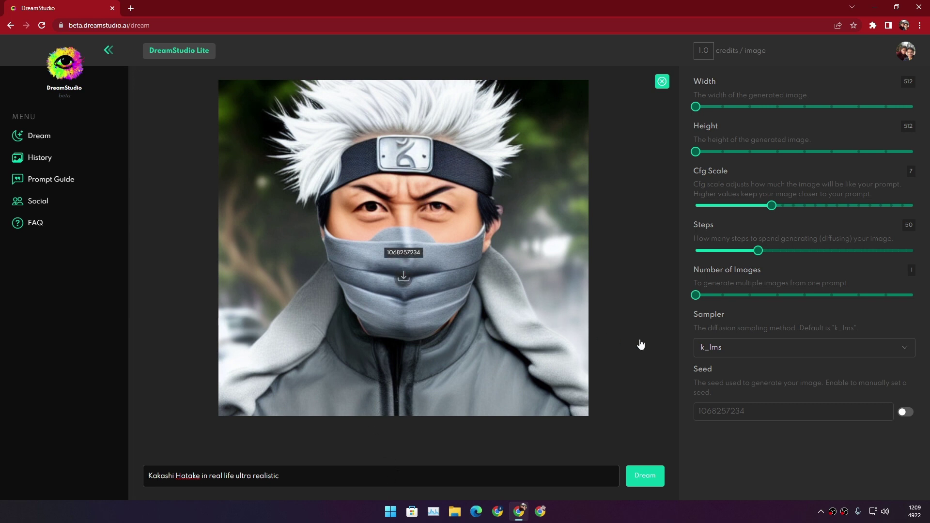
pyautogui.click(655, 478)
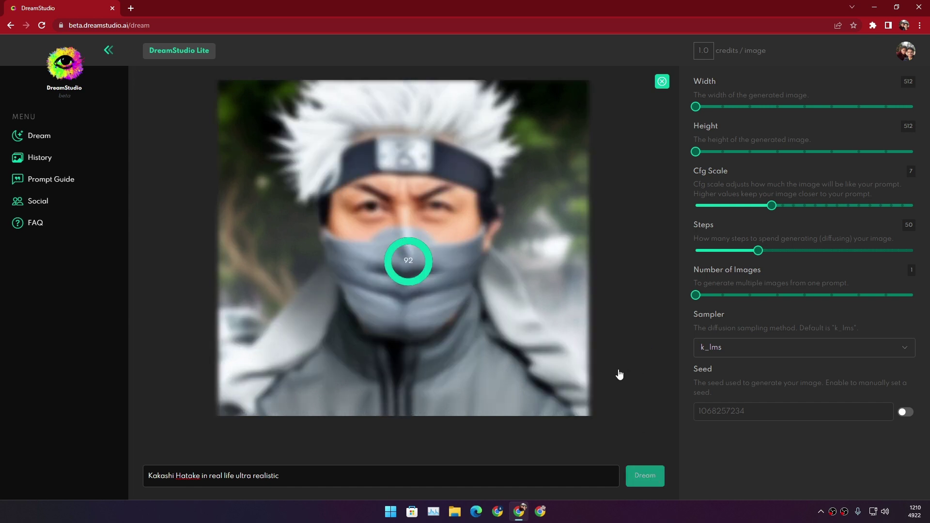
pyautogui.click(647, 480)
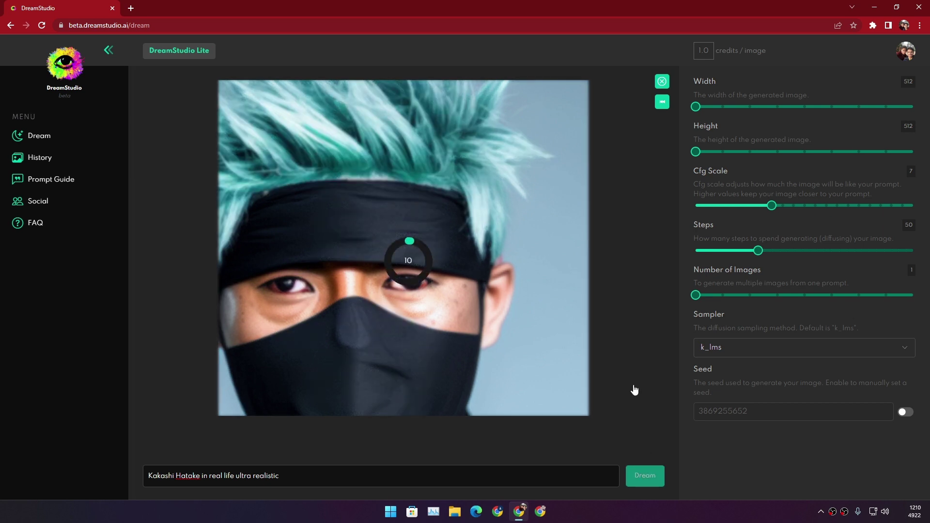